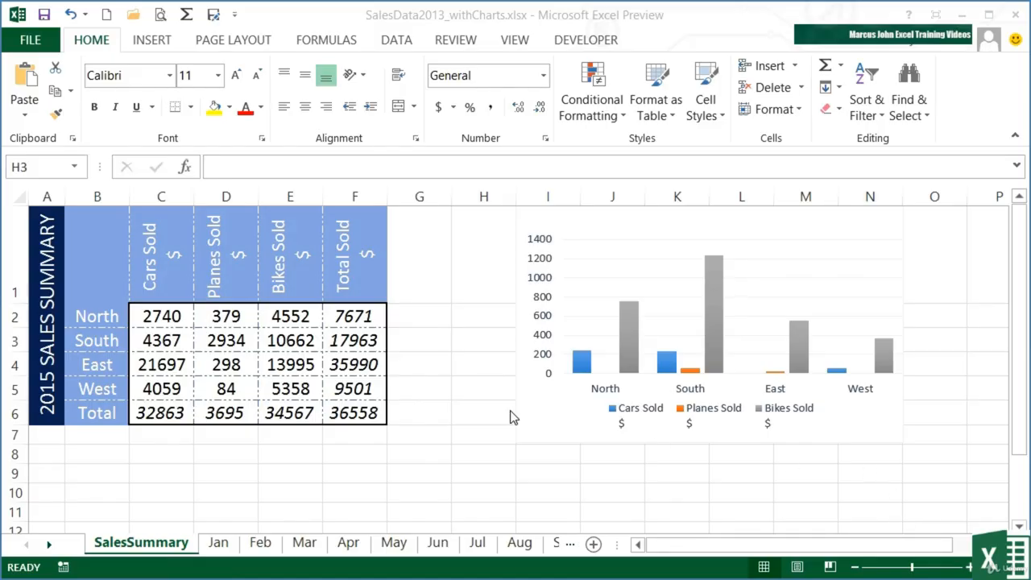
# Select the regional sales column chart and open its chart type settings, moving the dialog so it is fully visible.
pyautogui.click(537, 424)
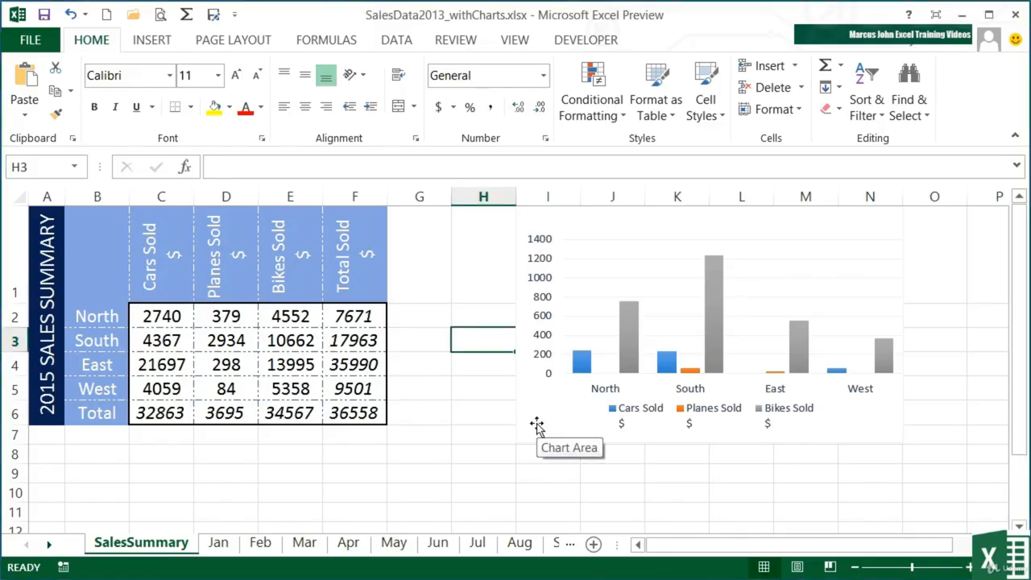
pyautogui.click(537, 425)
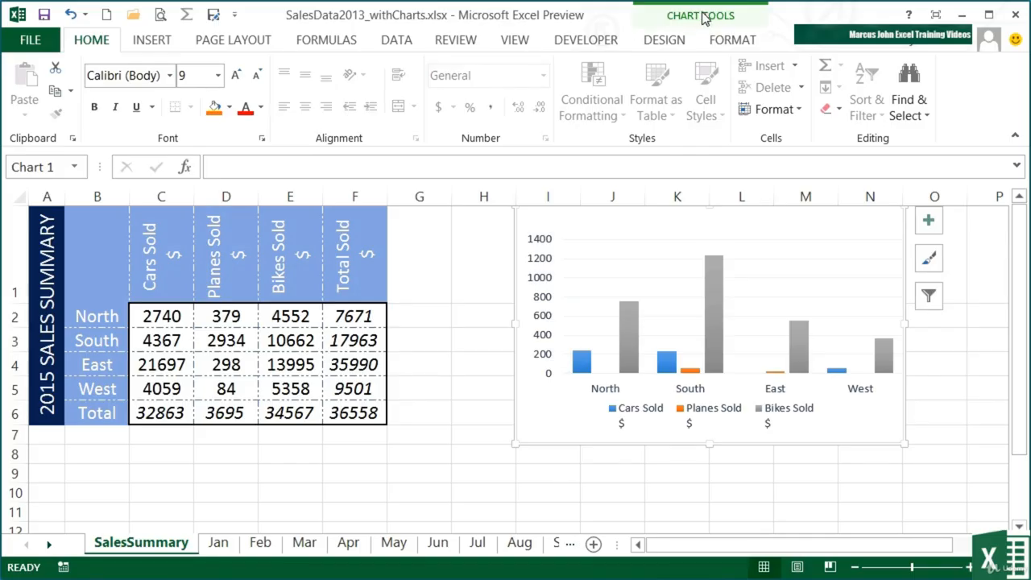
pyautogui.click(693, 40)
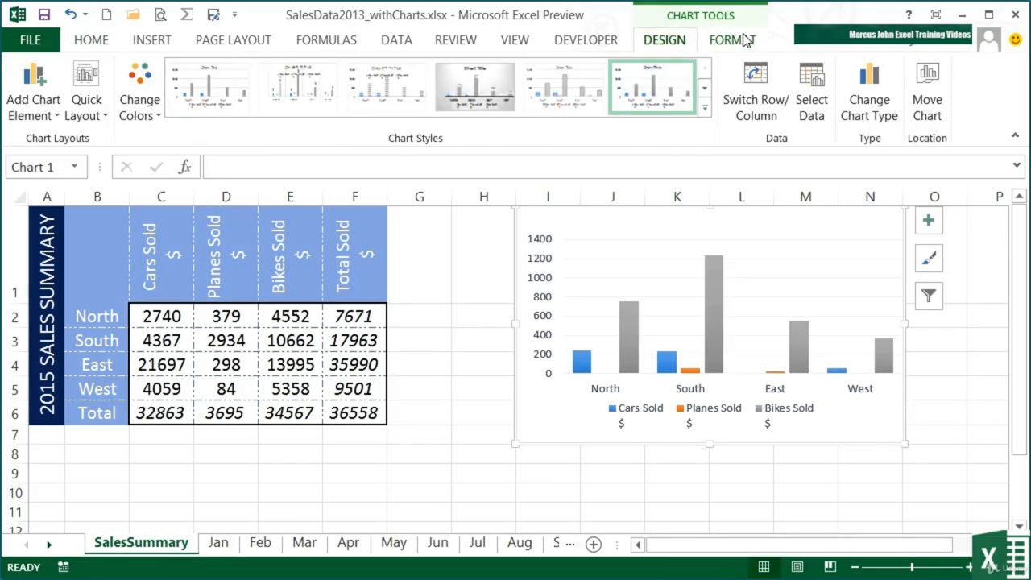
pyautogui.click(870, 109)
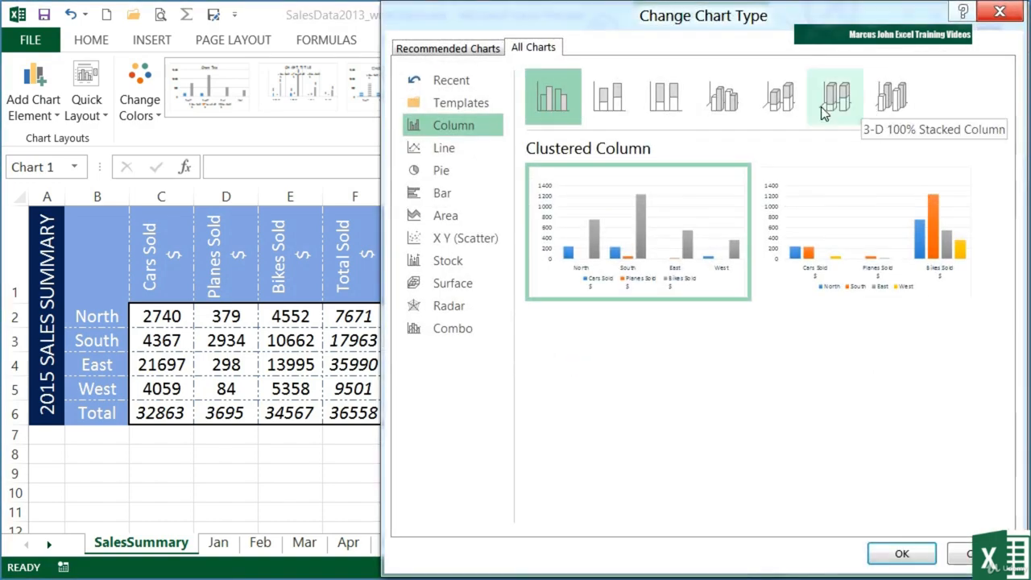
pyautogui.moveTo(789, 27); pyautogui.dragTo(642, 25)
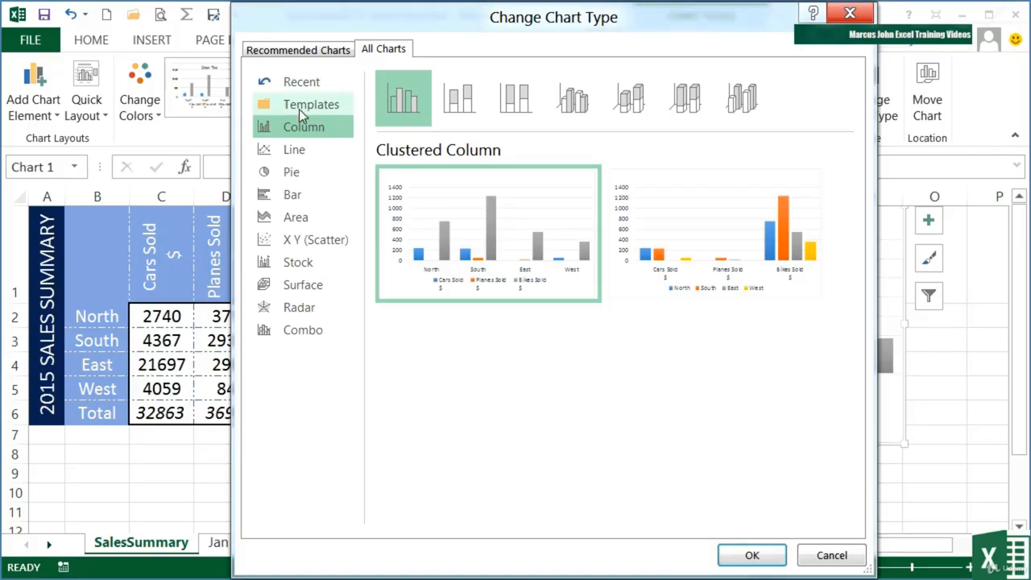
# Look through the available chart categories in order, from Line, Pie and Bar through to Radar and Combo.
pyautogui.click(292, 150)
pyautogui.click(293, 173)
pyautogui.click(293, 196)
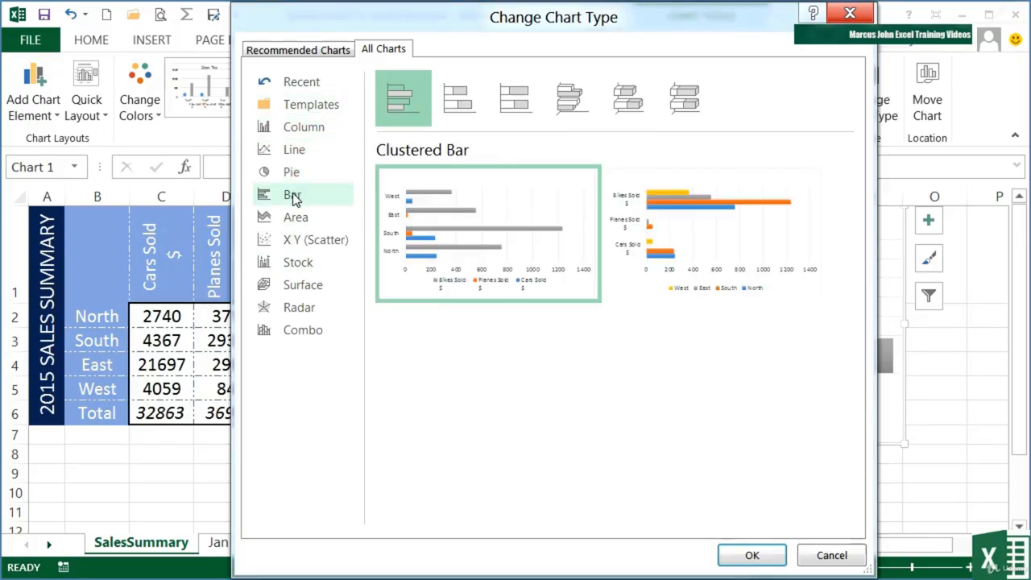
pyautogui.click(300, 218)
pyautogui.click(312, 239)
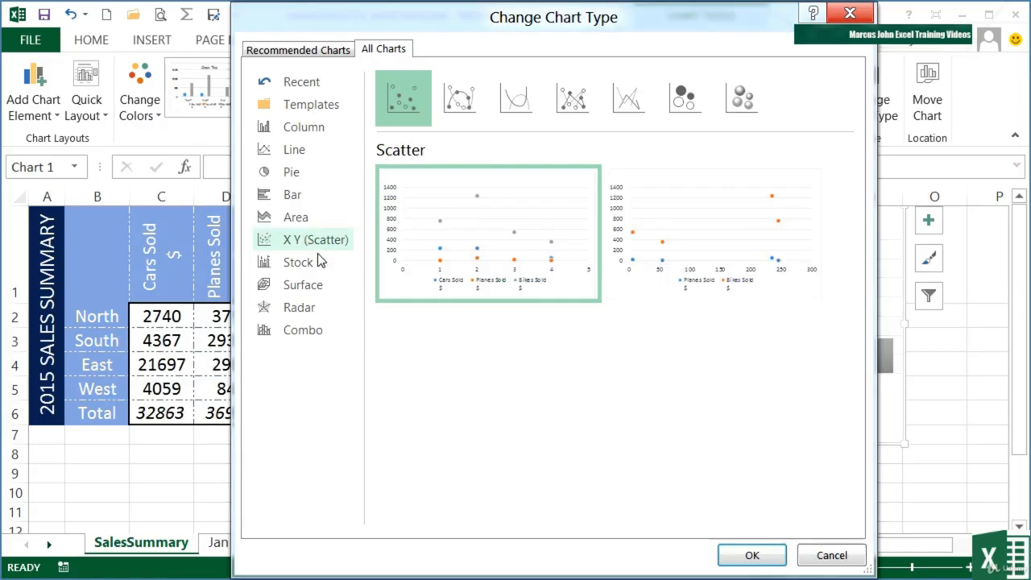
pyautogui.click(315, 261)
pyautogui.click(314, 286)
pyautogui.click(311, 310)
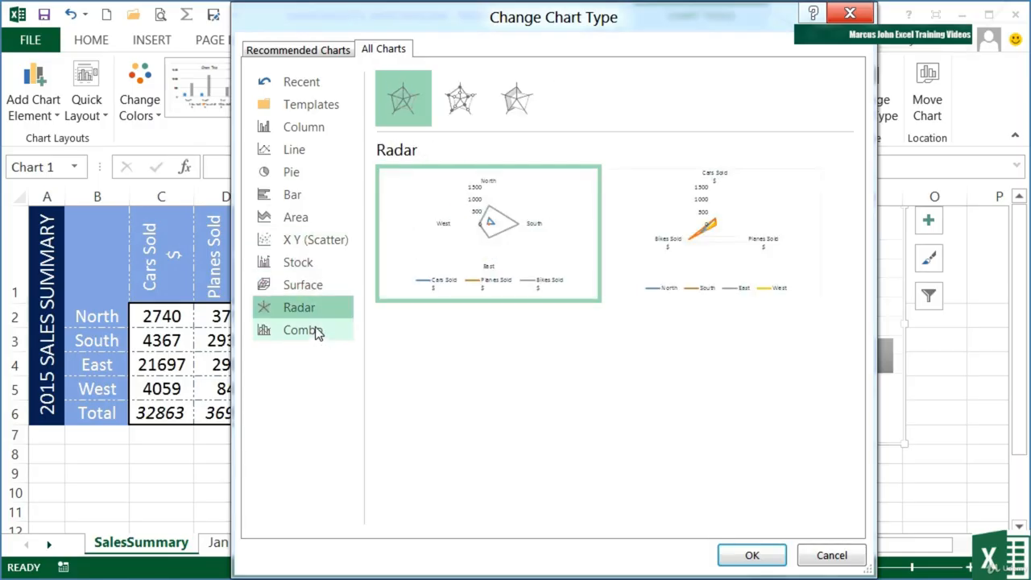
pyautogui.click(314, 332)
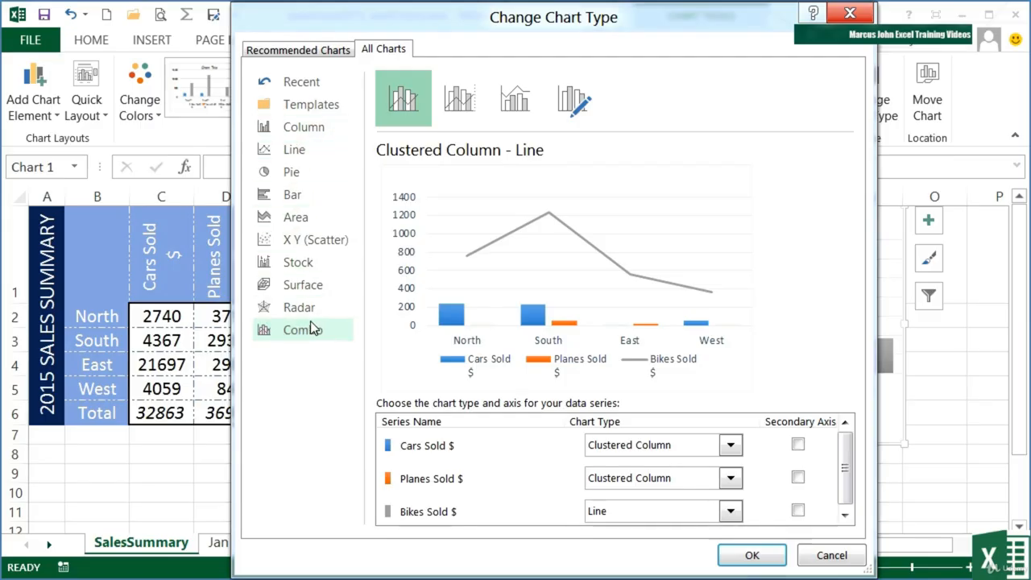
# Preview the column chart variants from Stacked Column to 3-D Column, and enlarge both 3-D Column layouts.
pyautogui.click(291, 131)
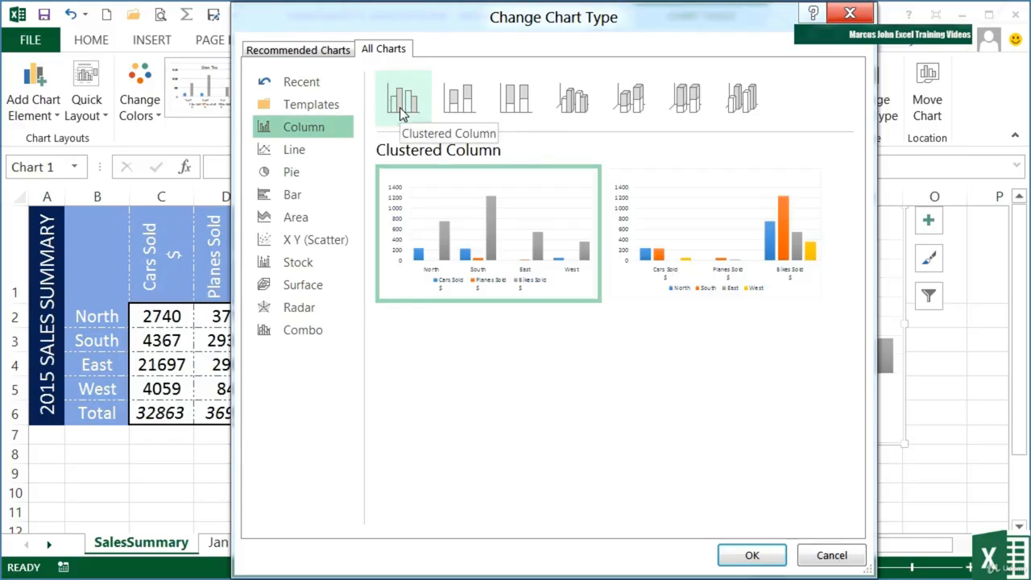
pyautogui.click(461, 107)
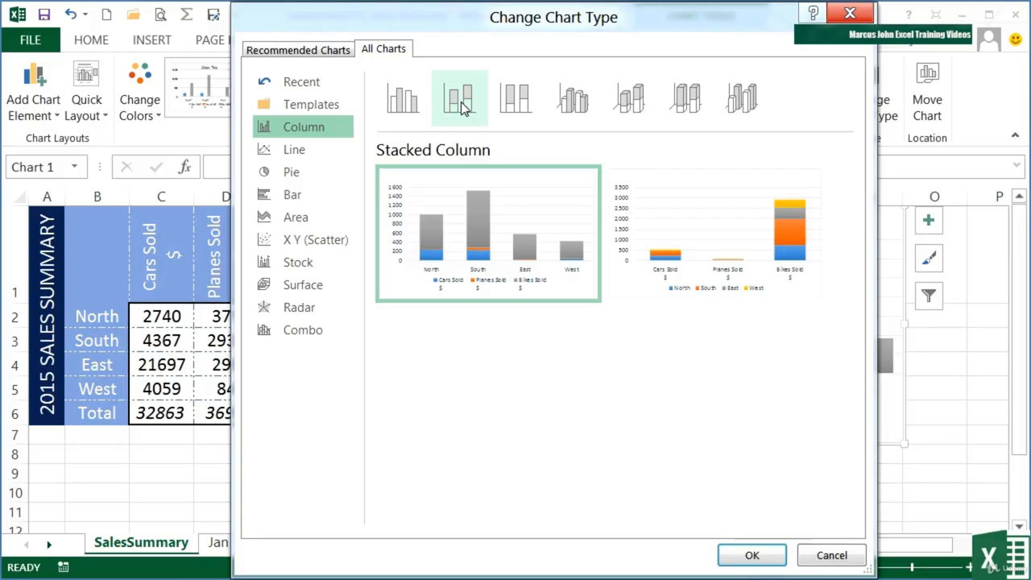
pyautogui.click(502, 106)
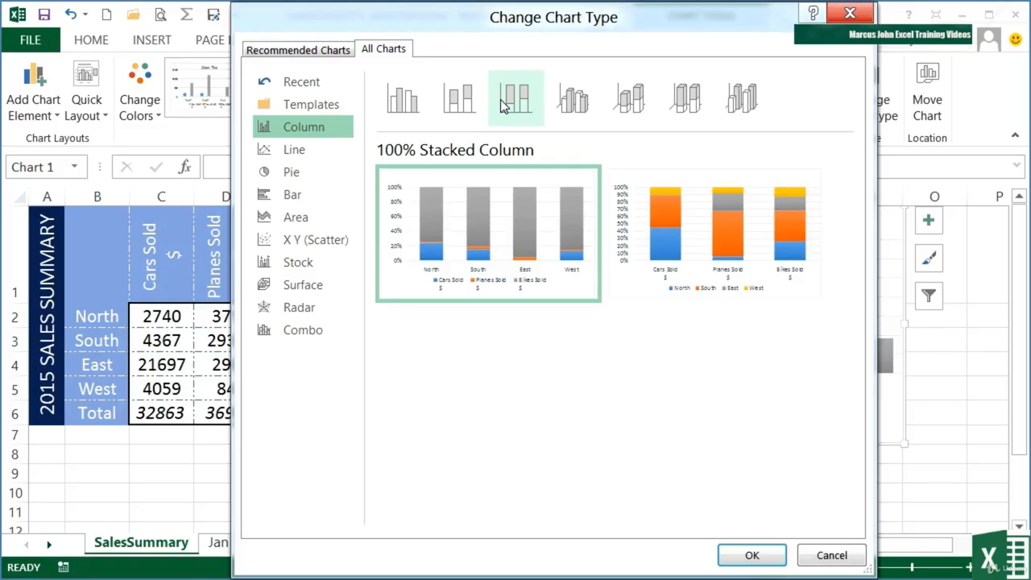
pyautogui.click(571, 109)
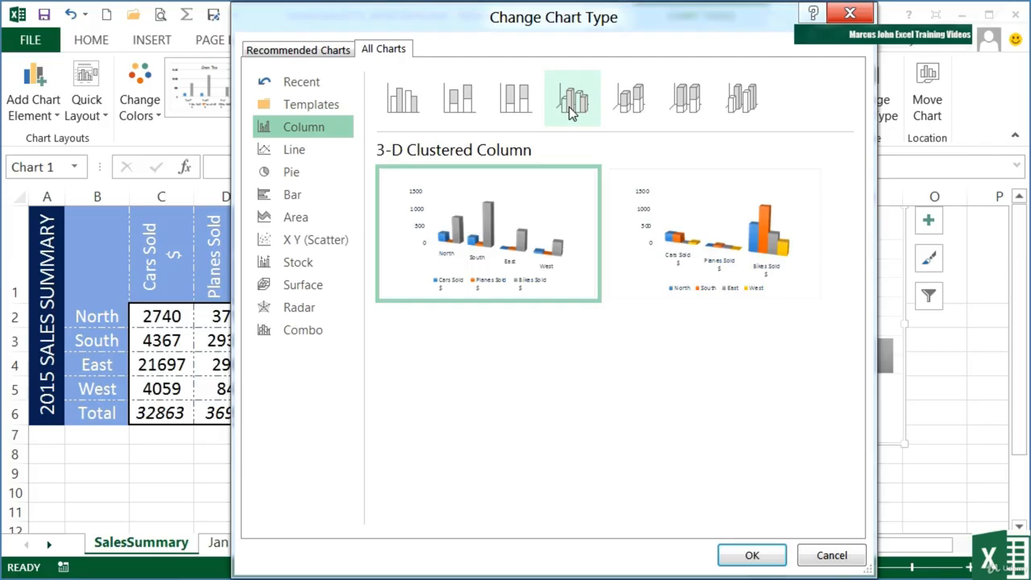
pyautogui.click(616, 104)
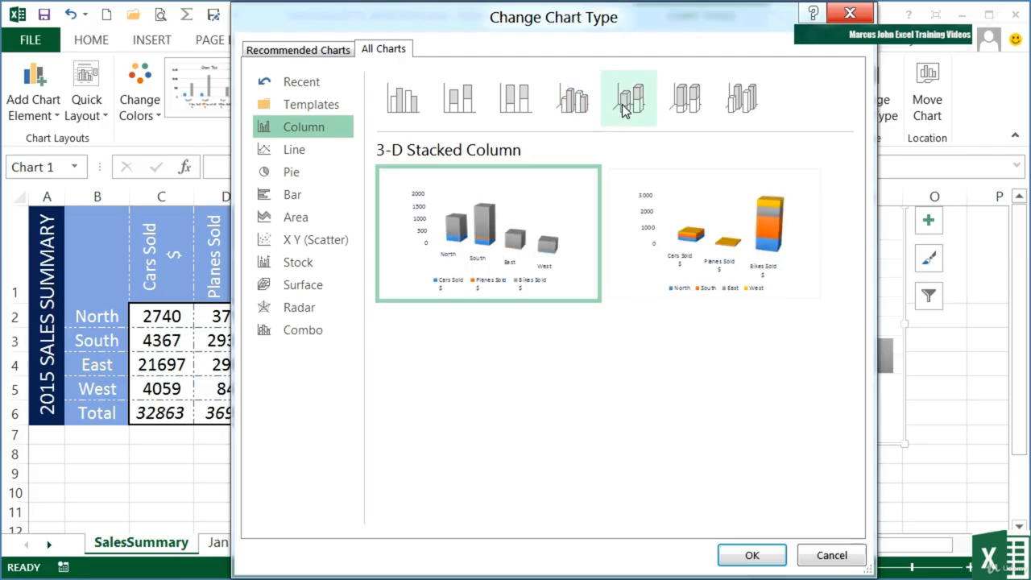
pyautogui.click(678, 98)
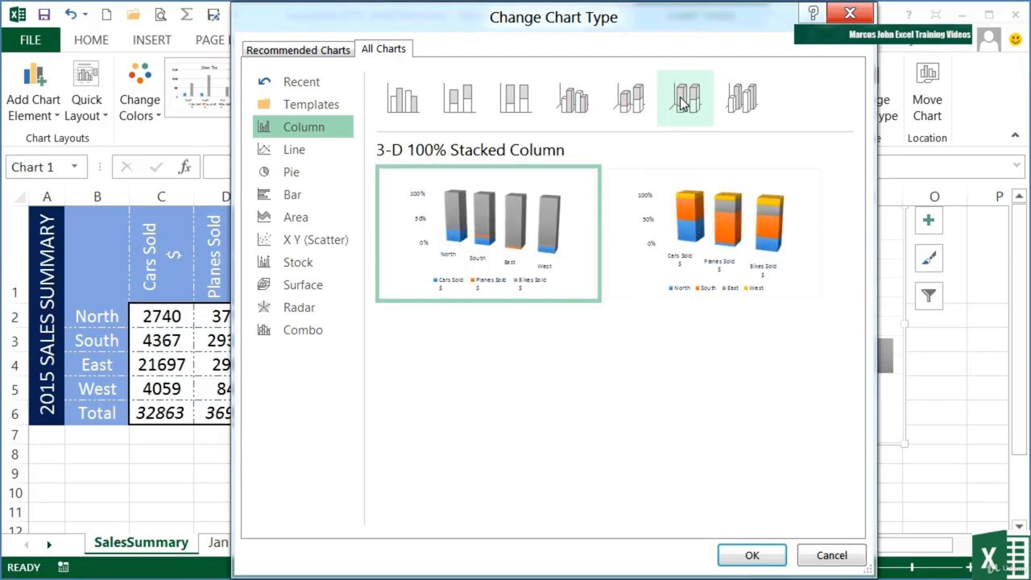
pyautogui.click(751, 115)
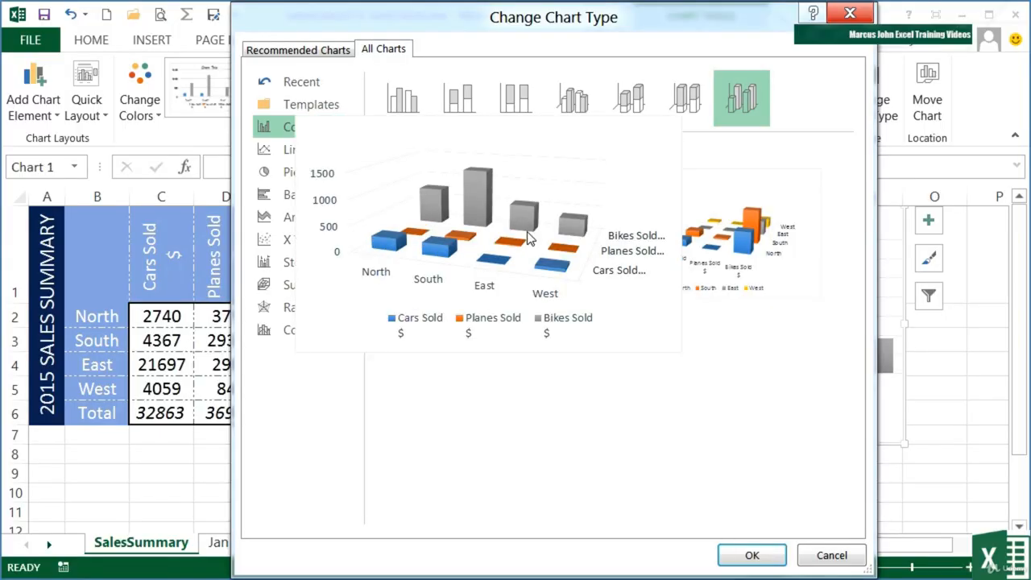
pyautogui.moveTo(617, 237)
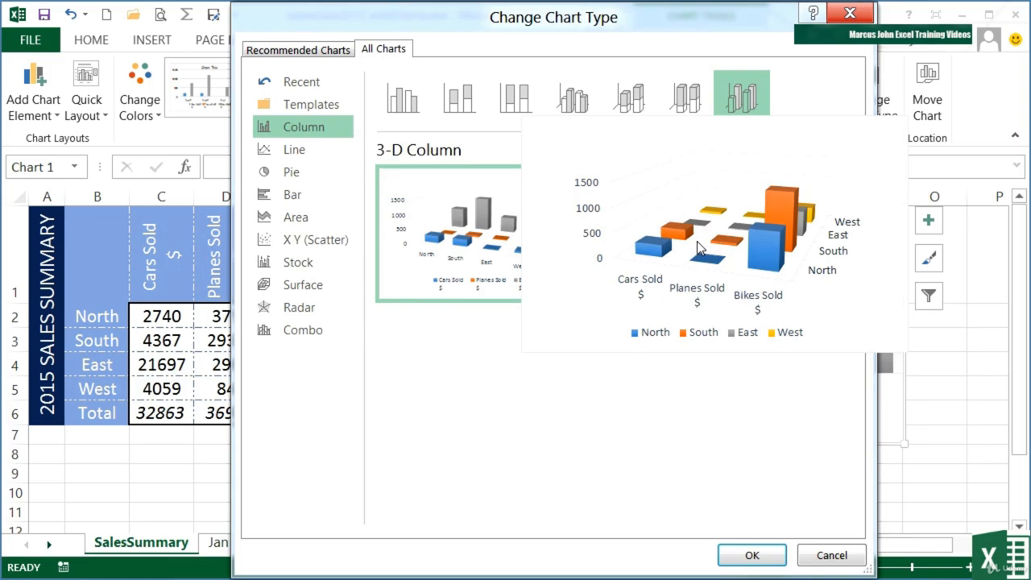
# Preview the line chart variants: Line, Stacked Line, 100% Stacked Line and Line with Markers.
pyautogui.click(300, 151)
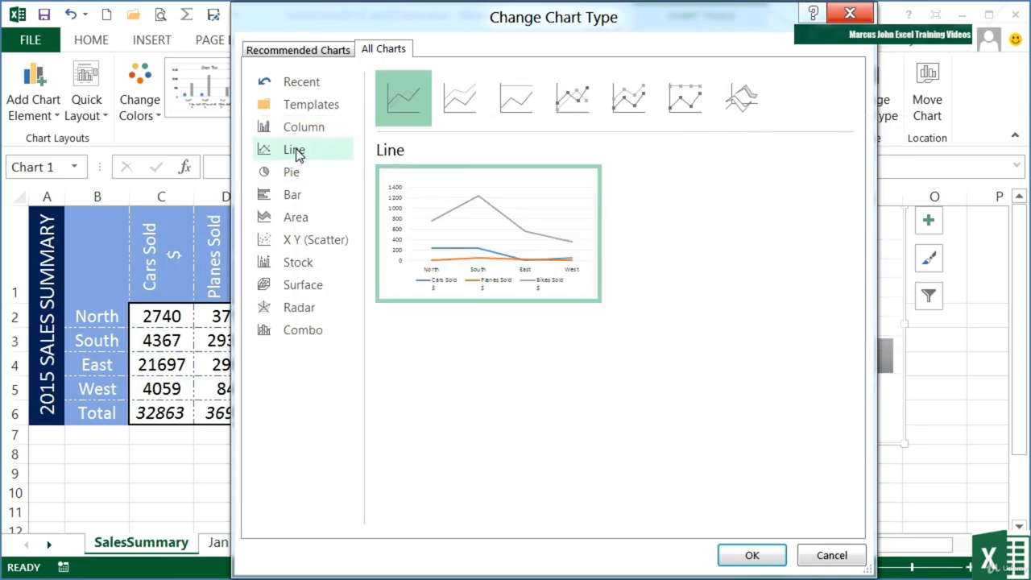
pyautogui.click(456, 111)
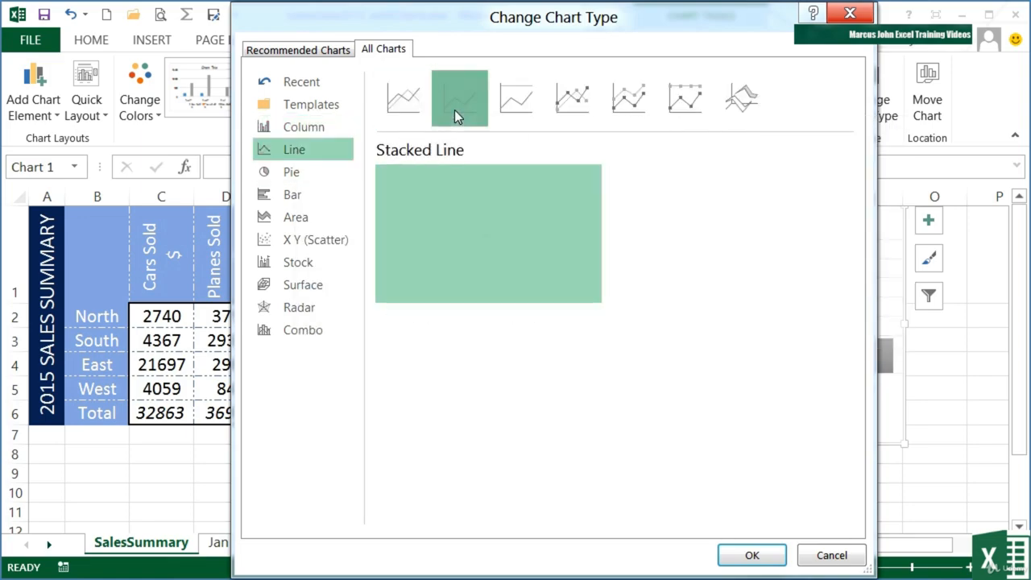
pyautogui.click(510, 105)
pyautogui.click(560, 105)
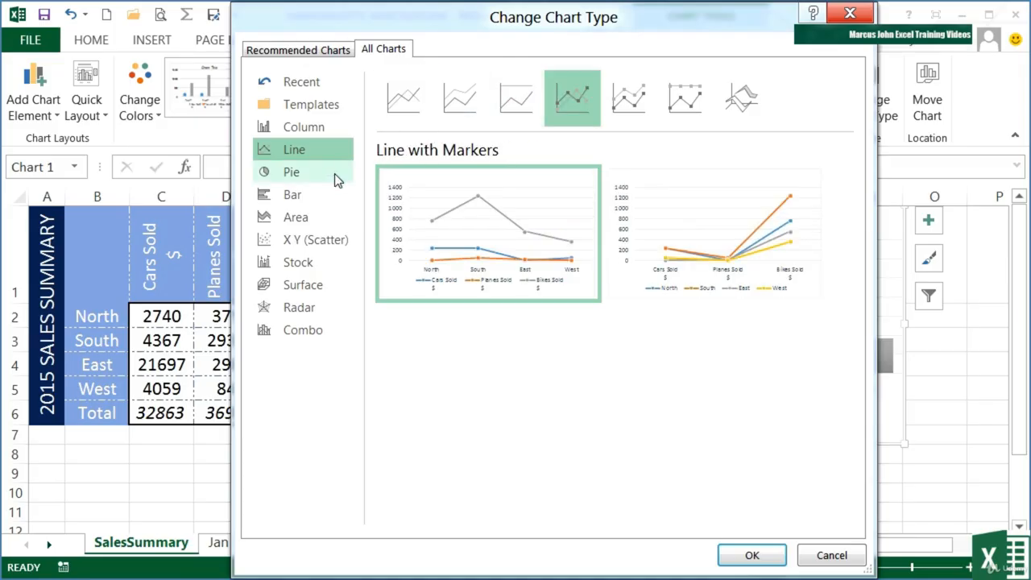
# Preview the pie chart variants 3-D Pie, Pie of Pie and Bar of Pie, returning to the plain Pie.
pyautogui.click(334, 172)
pyautogui.click(469, 111)
pyautogui.click(521, 109)
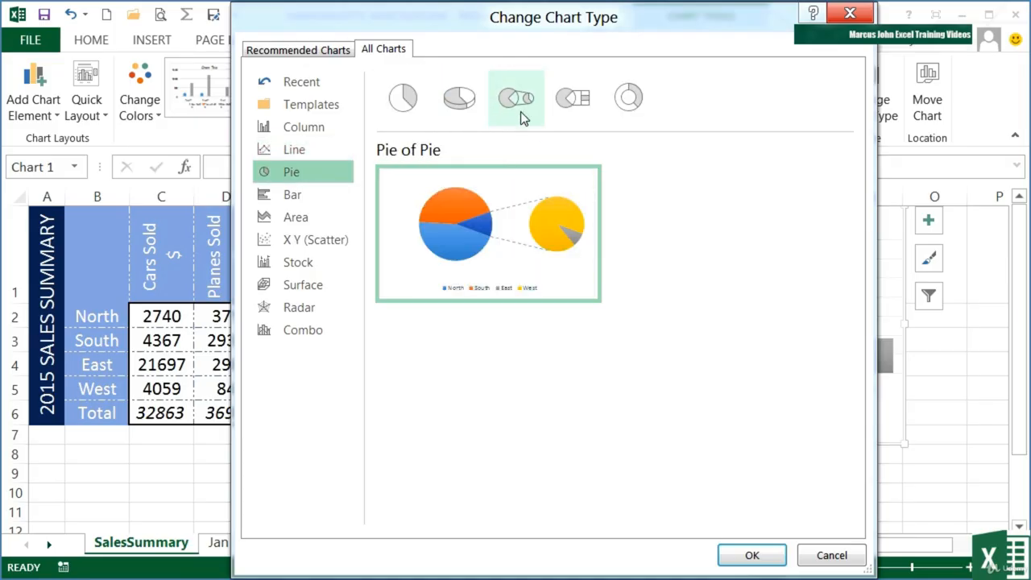
pyautogui.click(563, 101)
pyautogui.click(418, 101)
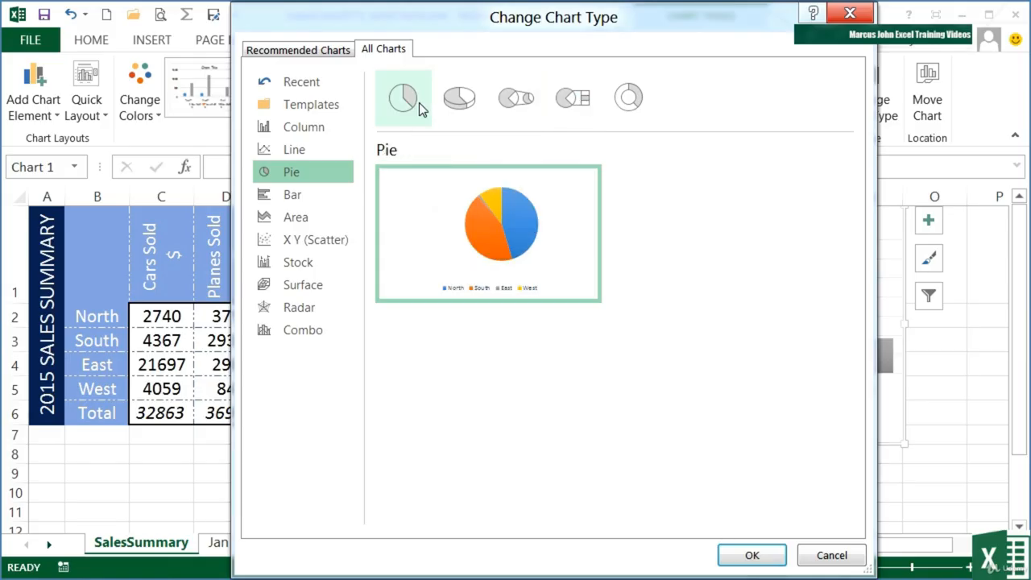
# Preview the bar and area chart types, including their stacked and 100% stacked variants.
pyautogui.click(293, 196)
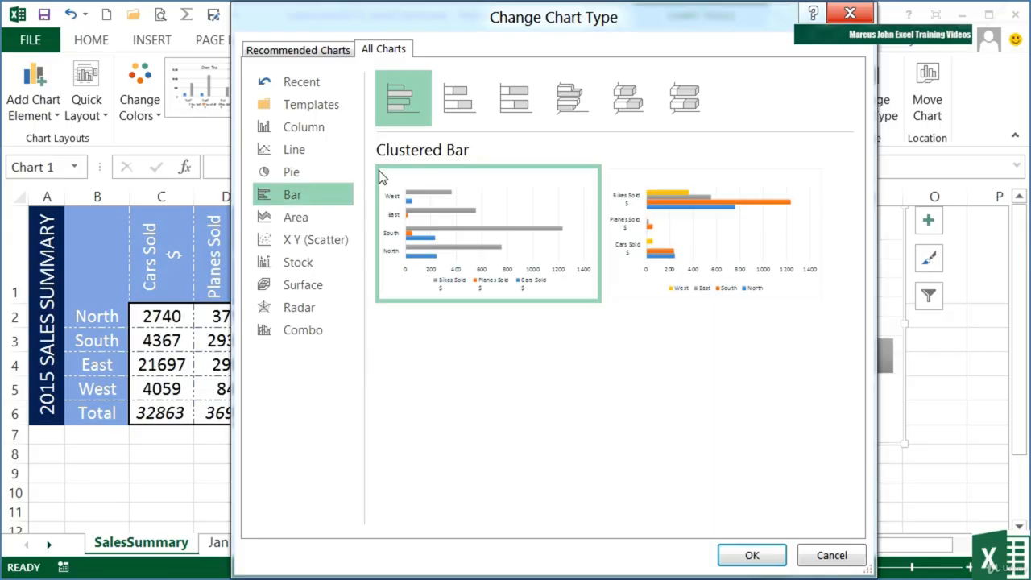
pyautogui.click(459, 98)
pyautogui.click(529, 103)
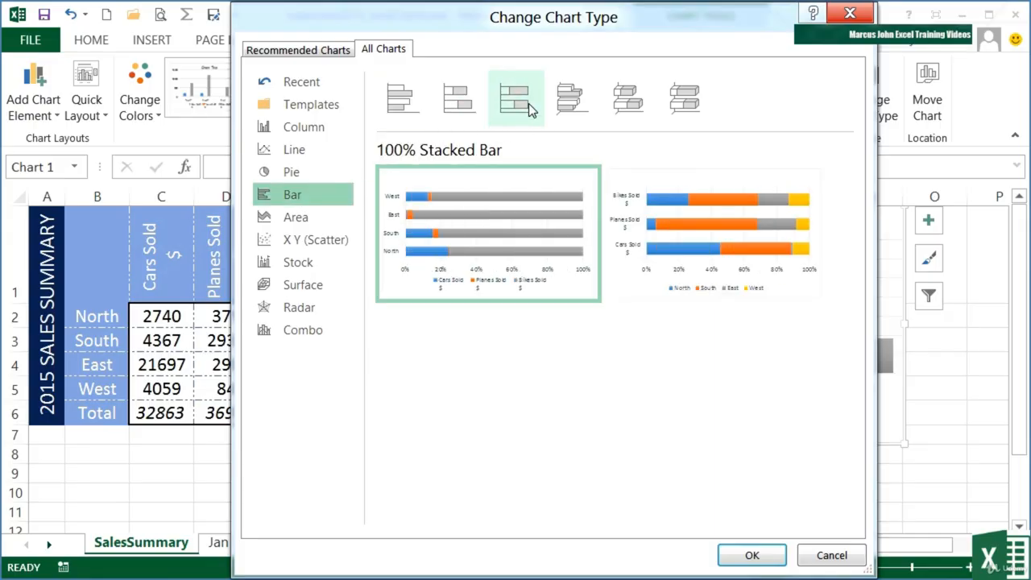
pyautogui.click(316, 221)
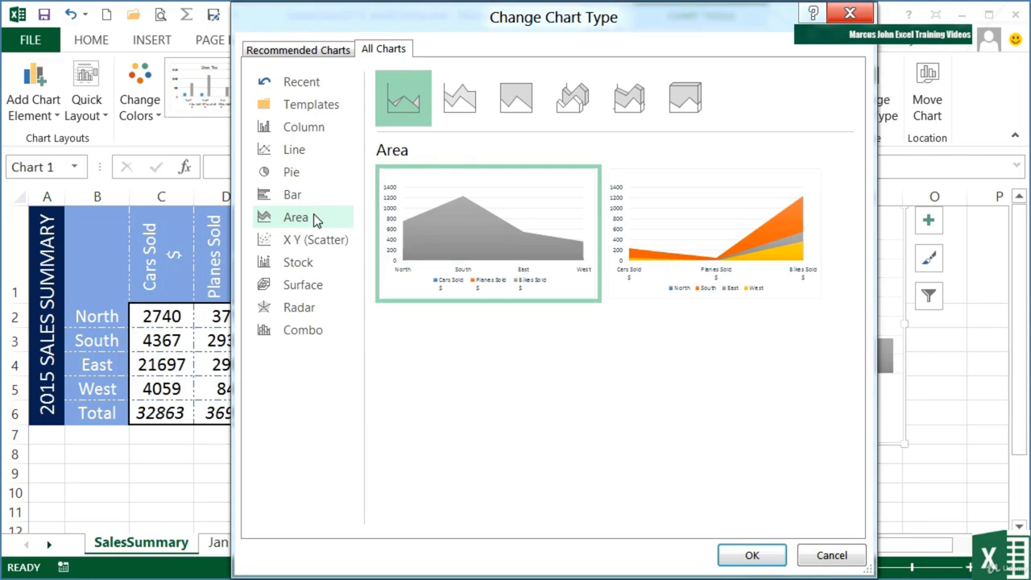
pyautogui.click(479, 100)
pyautogui.click(510, 103)
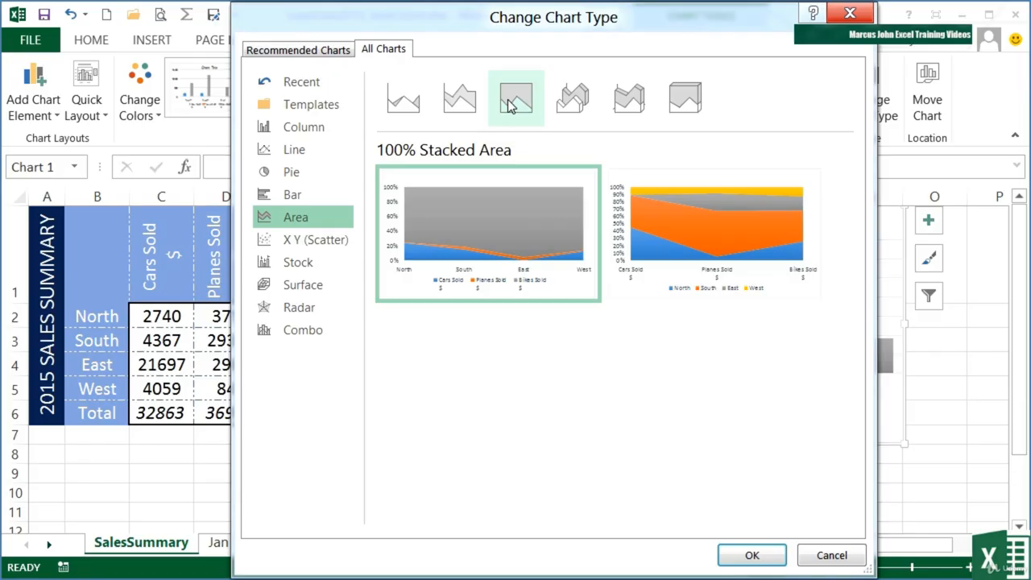
# Preview the default Scatter and High-Low-Close stock charts and all four surface variants, returning to 3-D Surface.
pyautogui.click(283, 239)
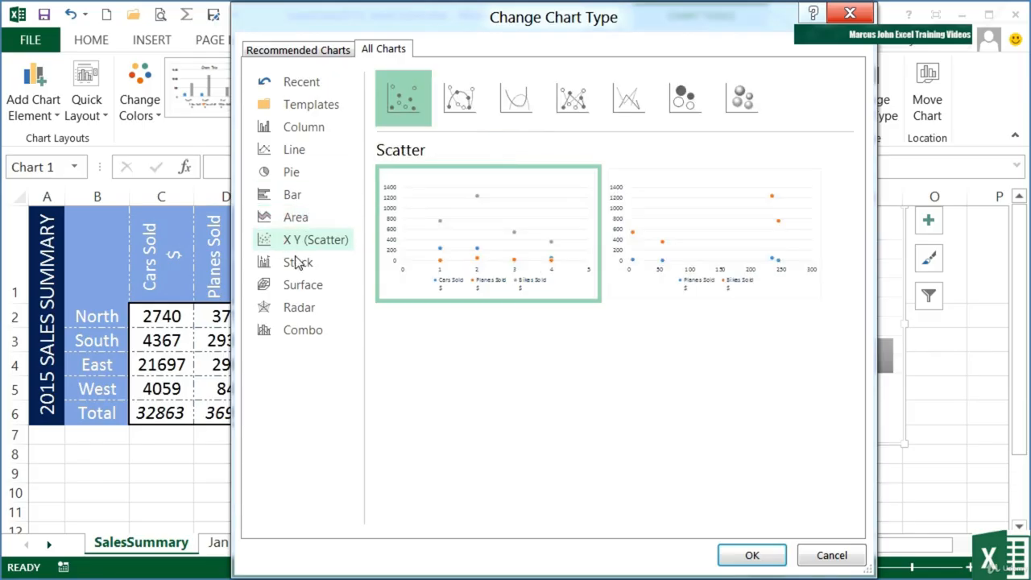
pyautogui.click(300, 262)
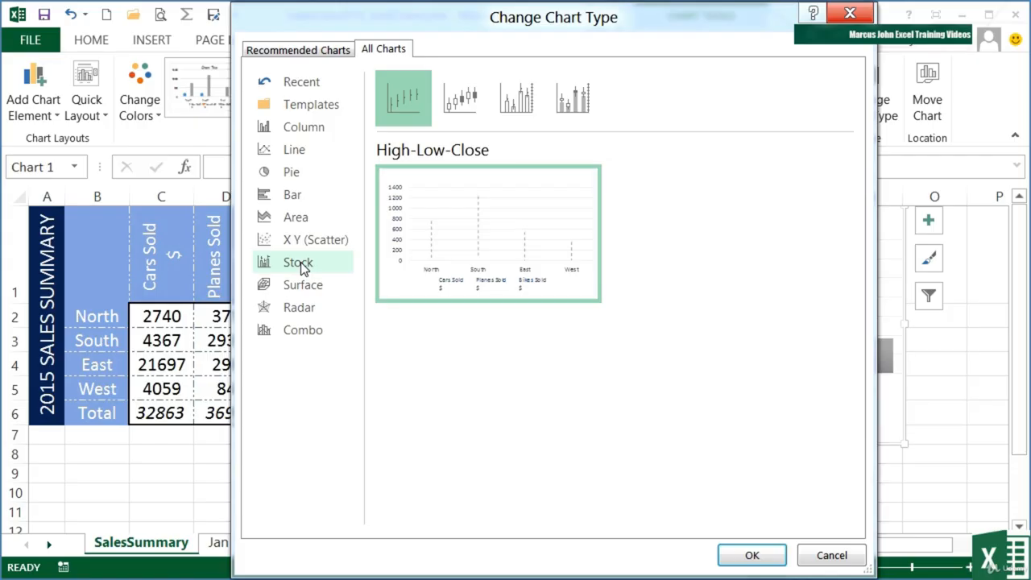
pyautogui.click(326, 289)
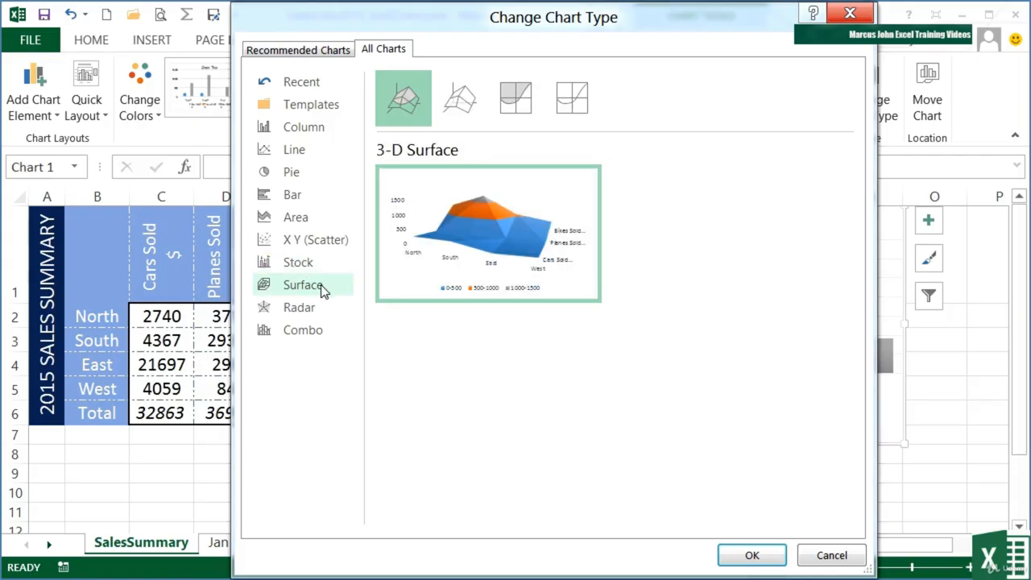
pyautogui.click(469, 94)
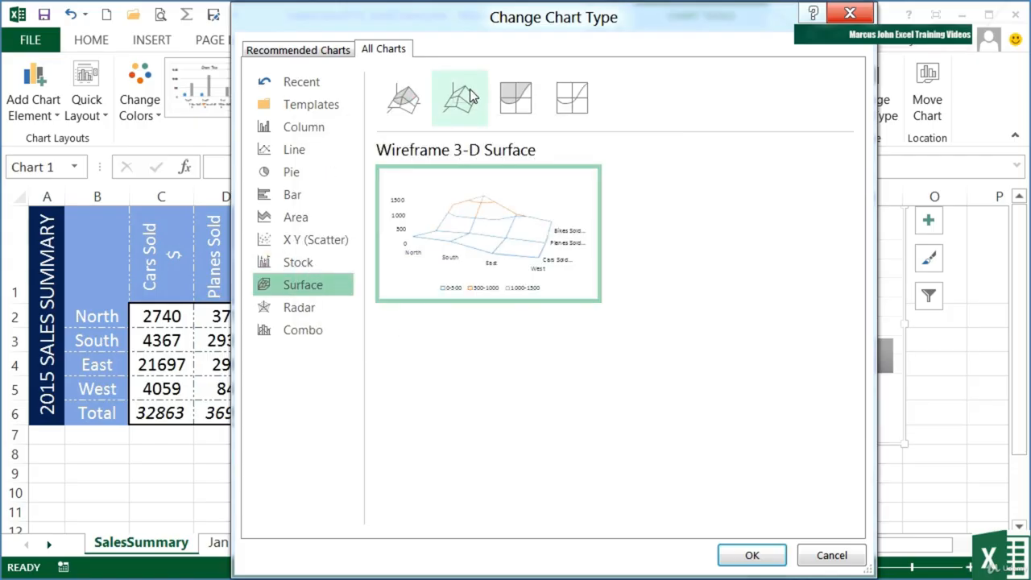
pyautogui.click(517, 102)
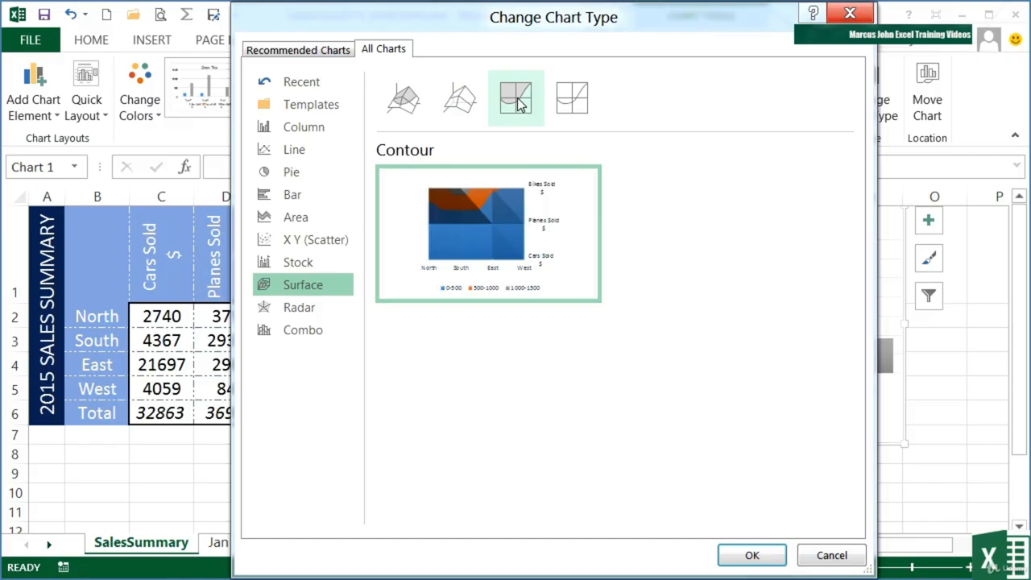
pyautogui.click(562, 103)
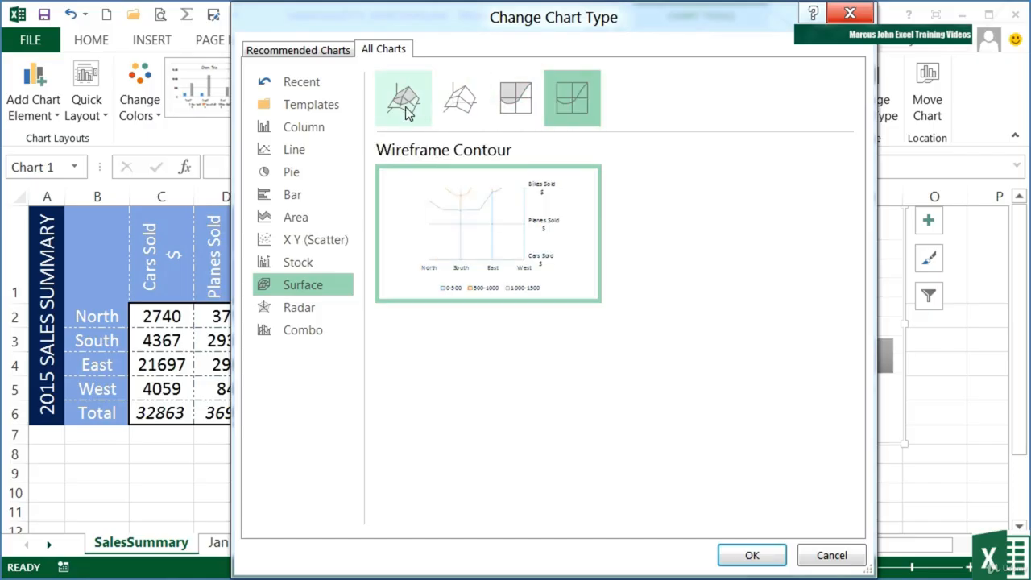
pyautogui.click(402, 108)
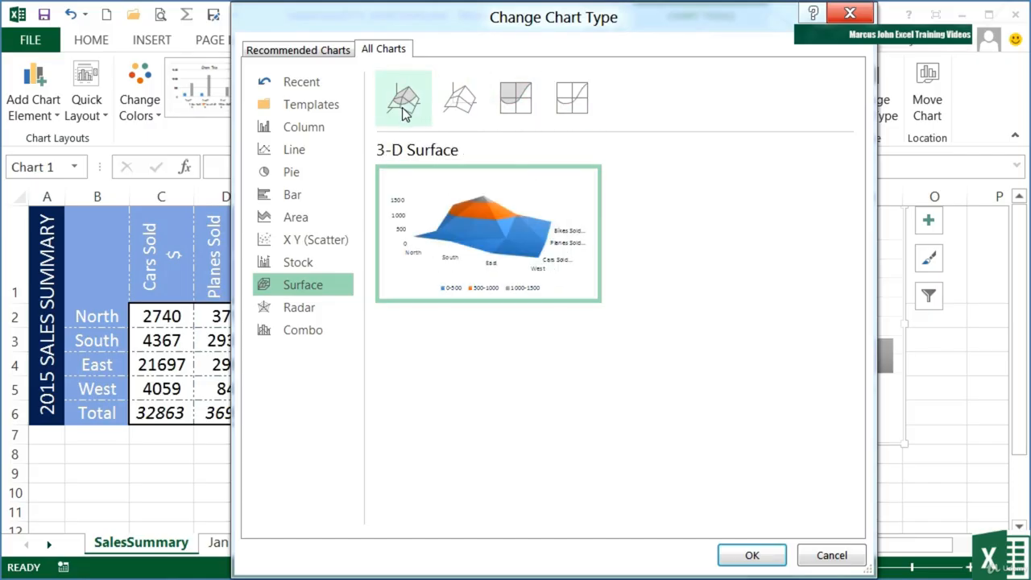
# Preview the radar chart variants: Radar, Radar with Markers and Filled Radar.
pyautogui.click(298, 306)
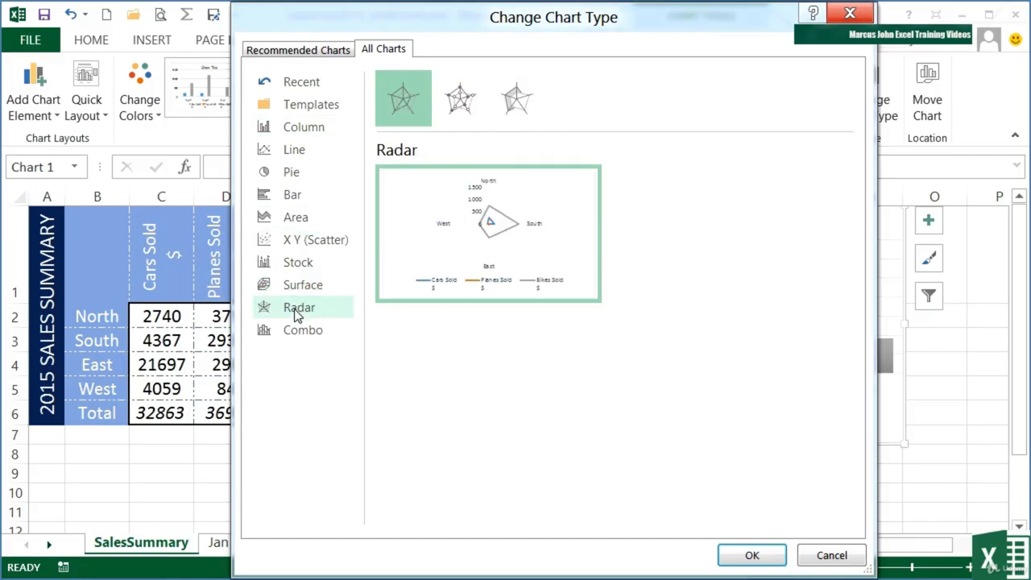
pyautogui.click(448, 100)
pyautogui.click(514, 98)
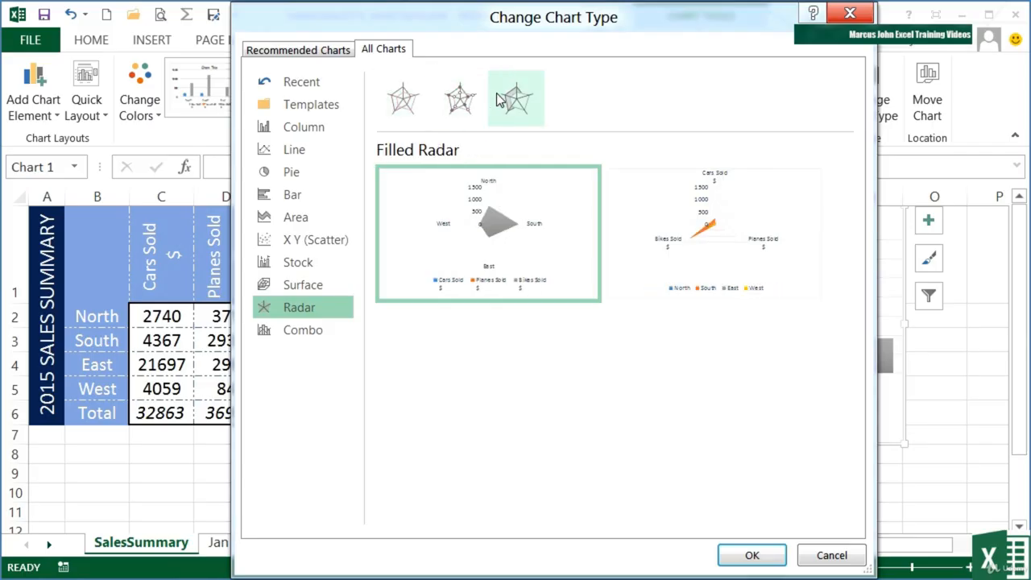
# Preview the plain Radar variant and a combo chart with the Cars Sold $ series set to Clustered Bar.
pyautogui.click(405, 99)
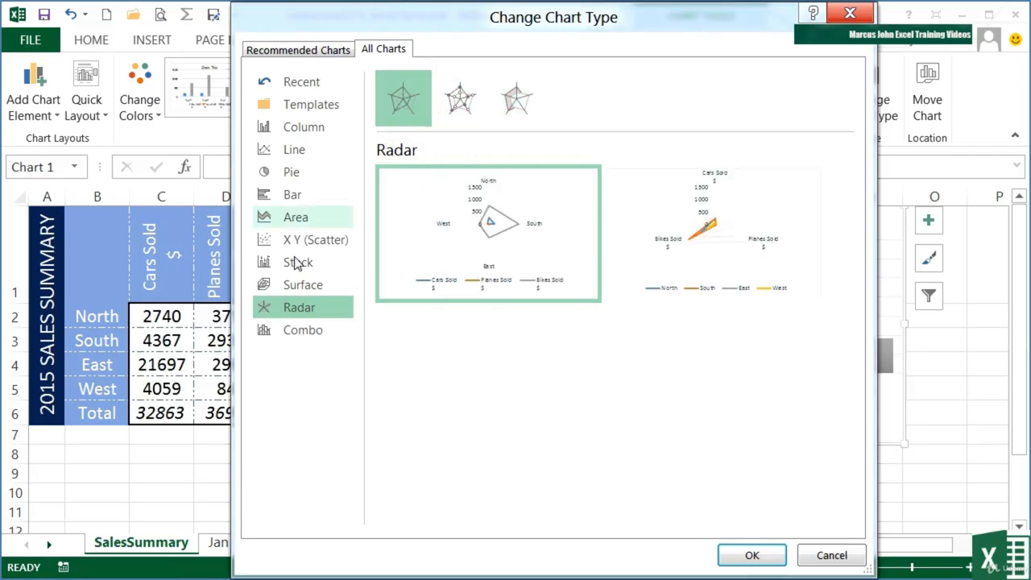
pyautogui.click(302, 329)
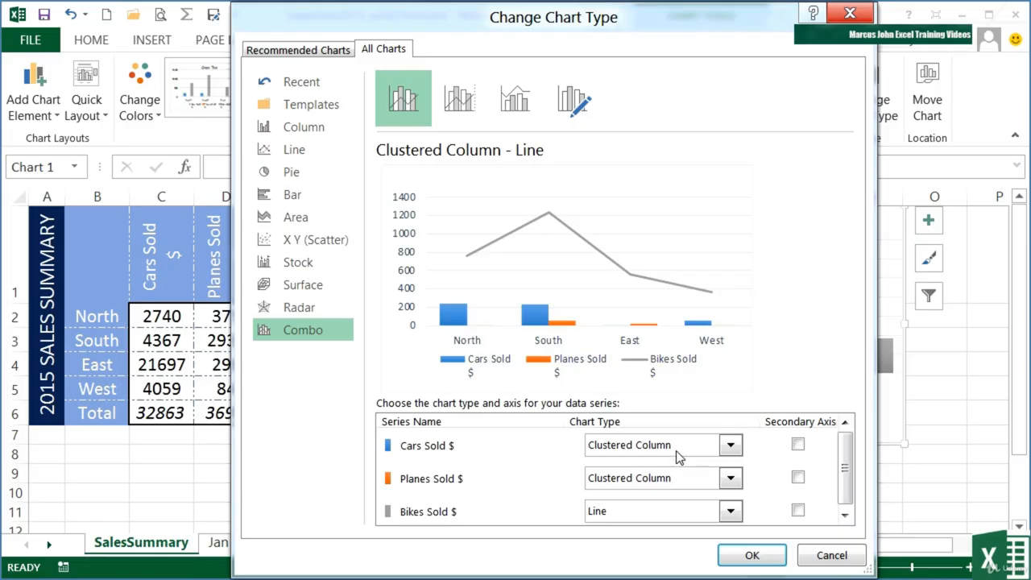
pyautogui.click(730, 448)
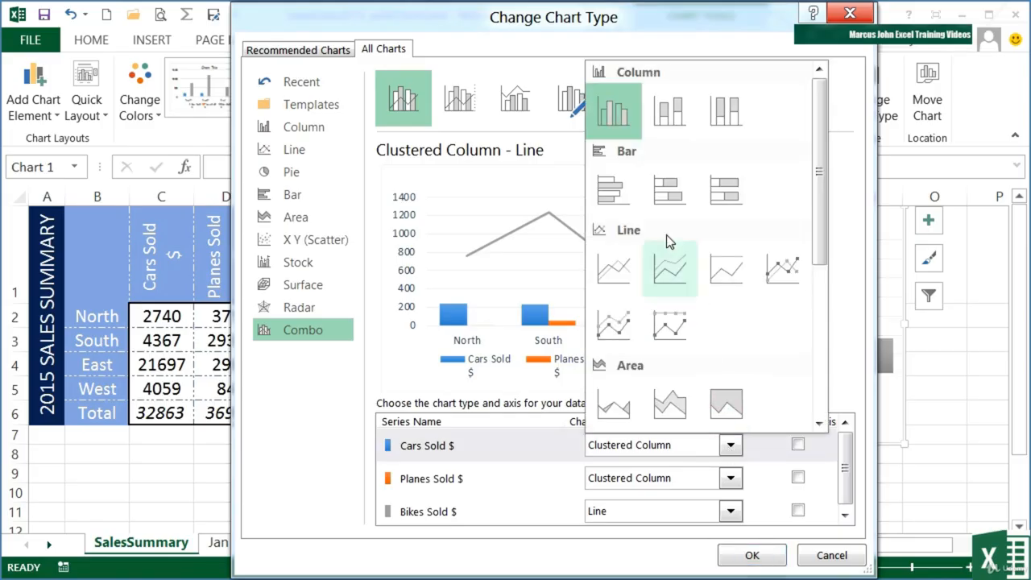
pyautogui.click(615, 197)
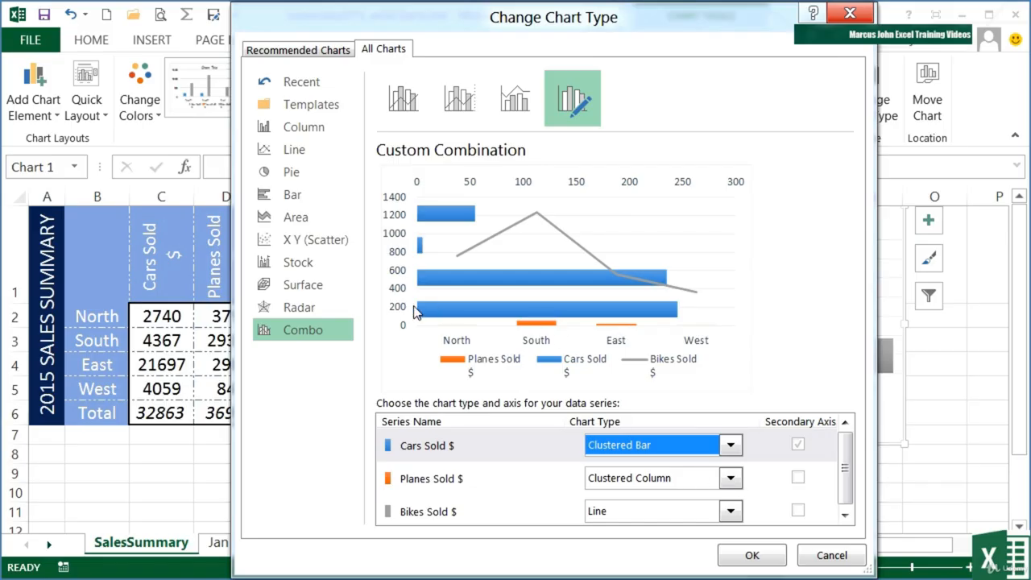
# Set the Bikes Sold $ series in the custom combination to the Stacked Area chart type.
pyautogui.click(517, 510)
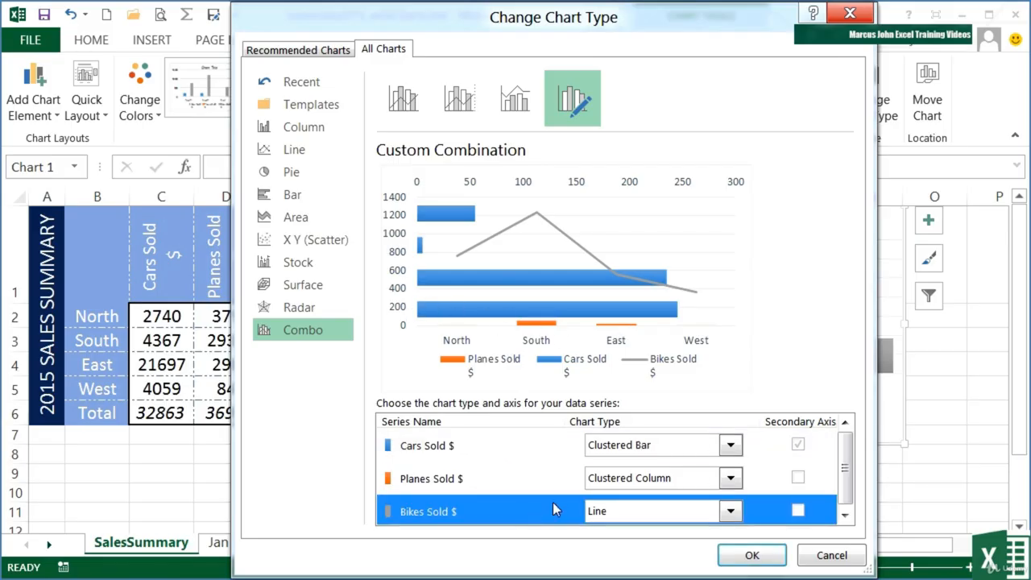
pyautogui.click(730, 511)
pyautogui.scroll(-3, 821, 339)
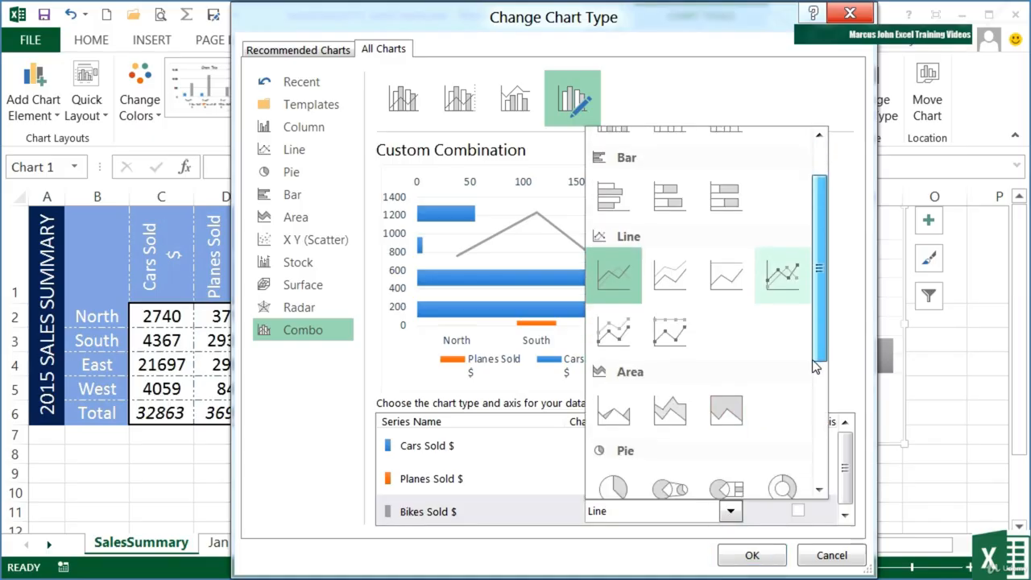
pyautogui.click(690, 365)
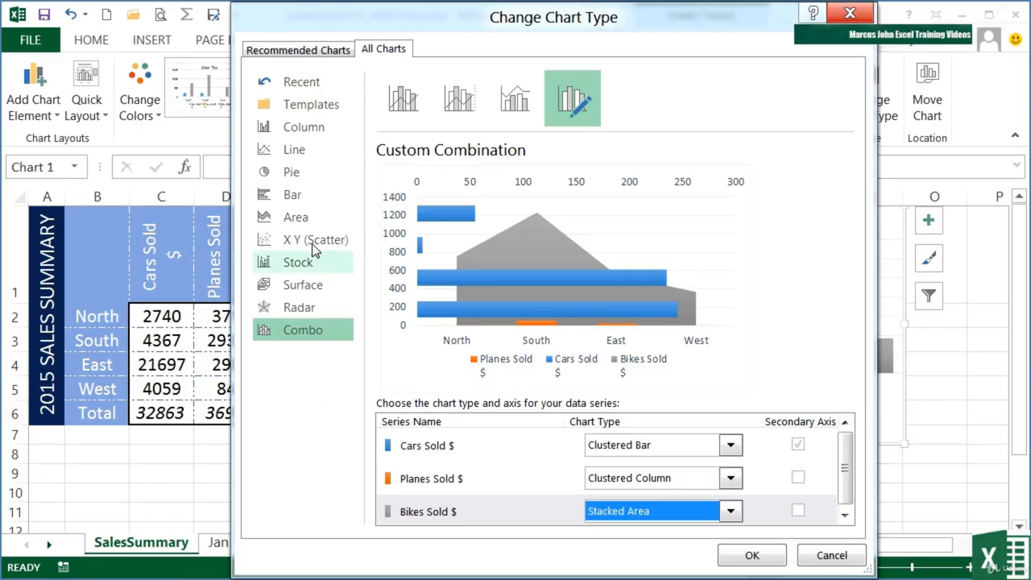
# Change the sales summary chart to a 3-D Stacked Bar with products as categories and regions as series.
pyautogui.click(309, 209)
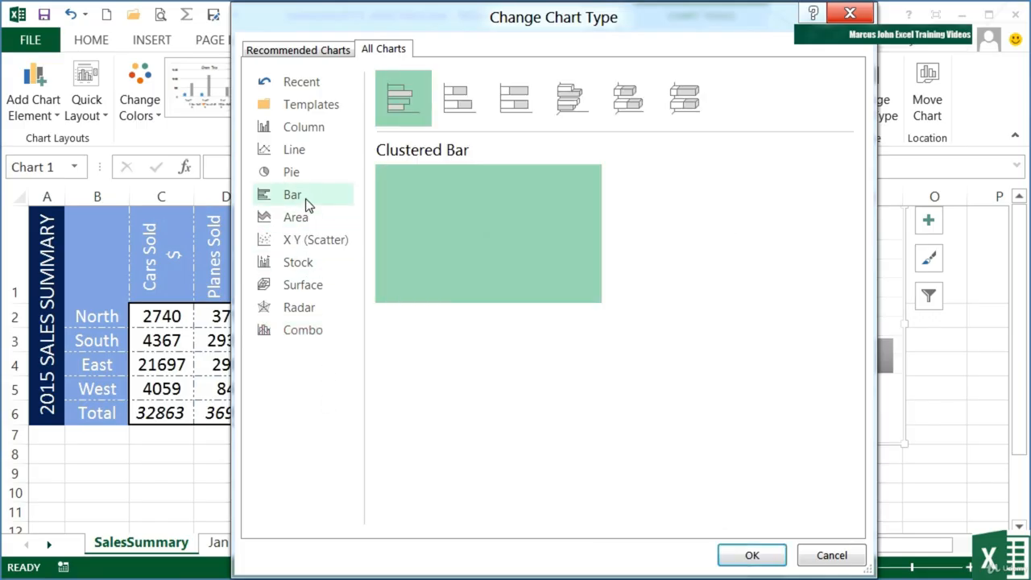
pyautogui.click(572, 98)
pyautogui.click(628, 102)
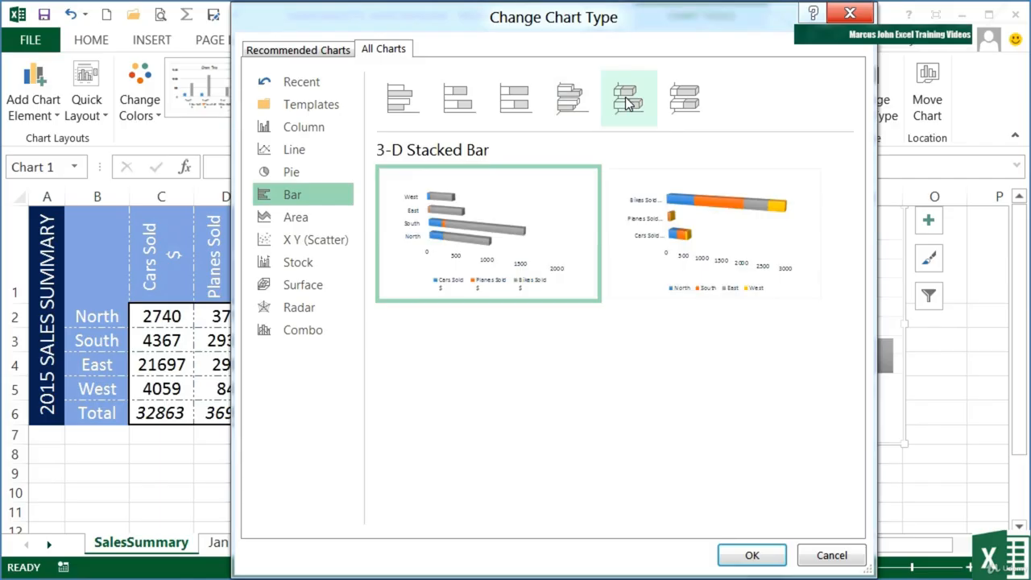
pyautogui.moveTo(707, 266)
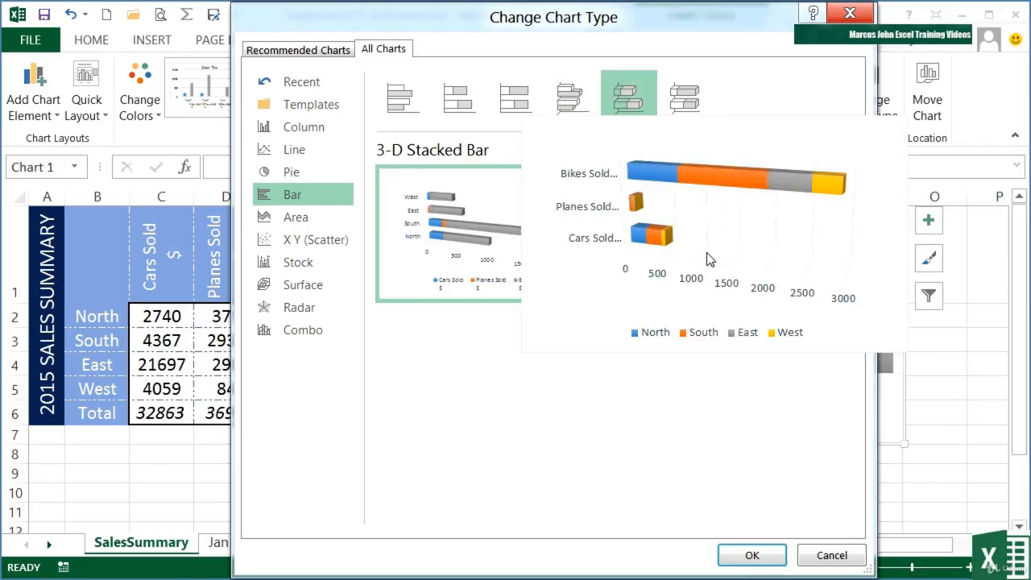
pyautogui.click(755, 554)
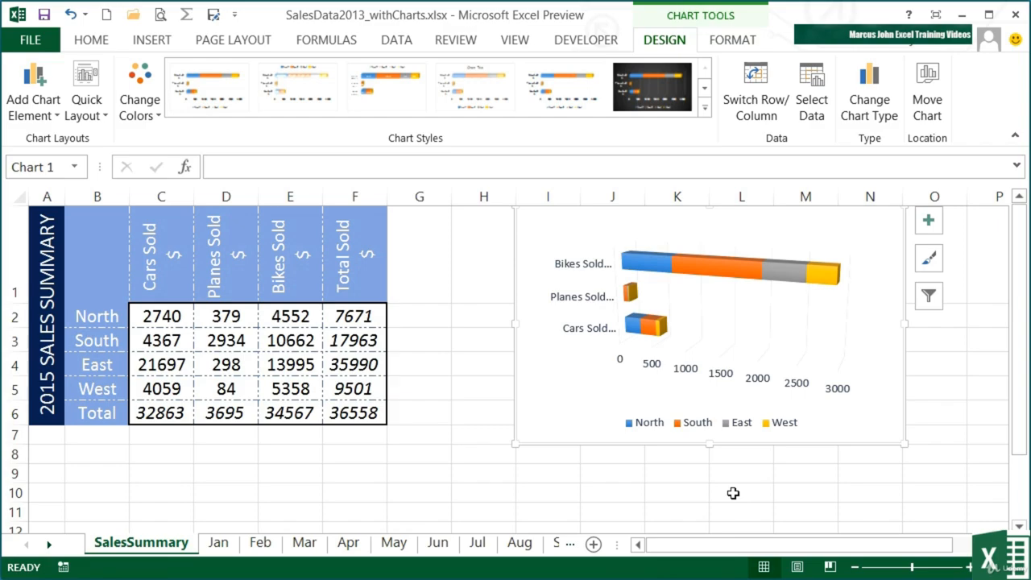
# Create a default column chart on its own chart sheet from the sales summary data in B1:E5.
pyautogui.moveTo(91, 260); pyautogui.dragTo(283, 392)
pyautogui.press('F11')
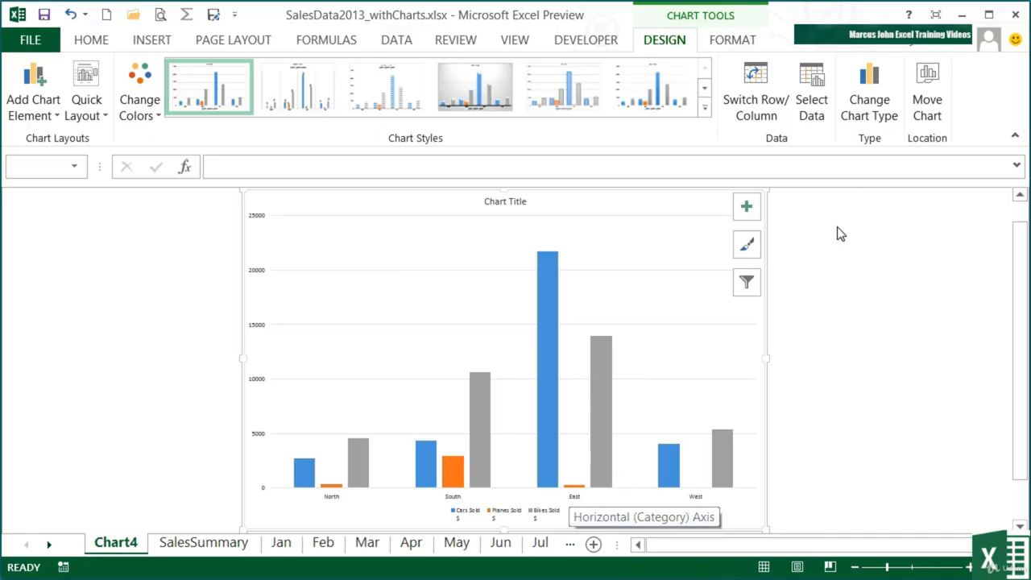
# Change the chart sheet's column chart to an Area chart with products as categories and regions as series.
pyautogui.click(874, 96)
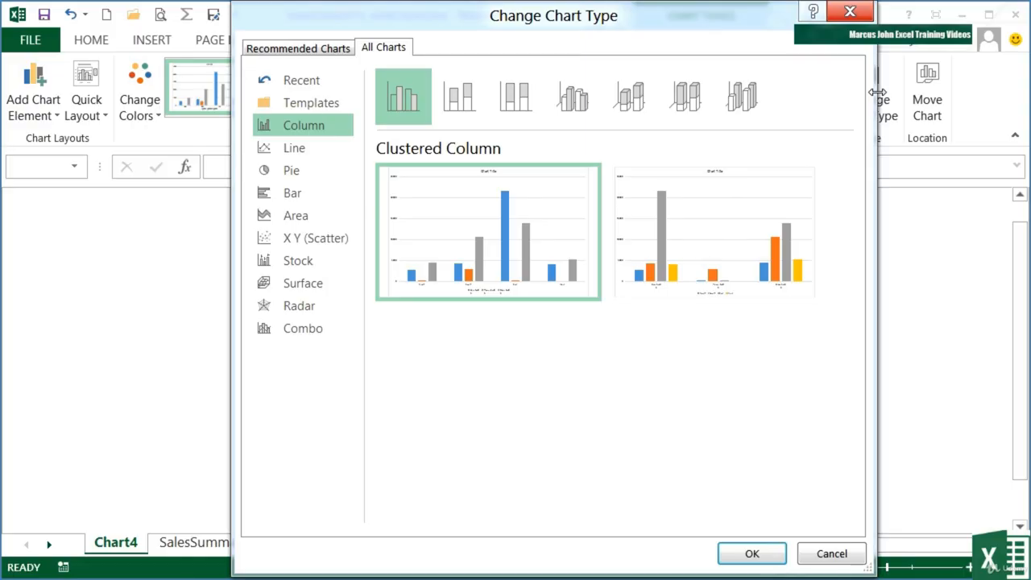
pyautogui.click(295, 215)
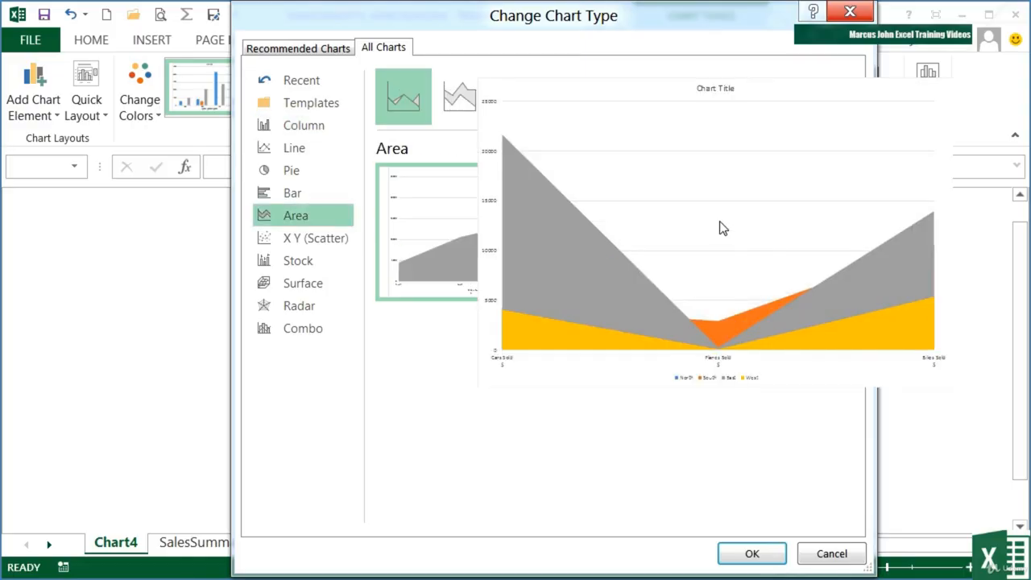
pyautogui.click(720, 228)
pyautogui.click(752, 553)
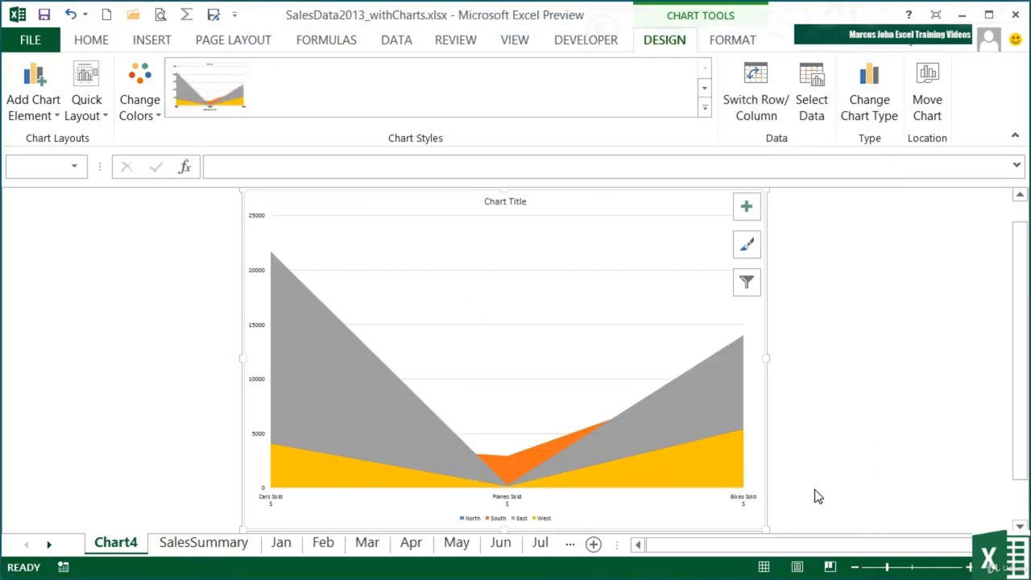